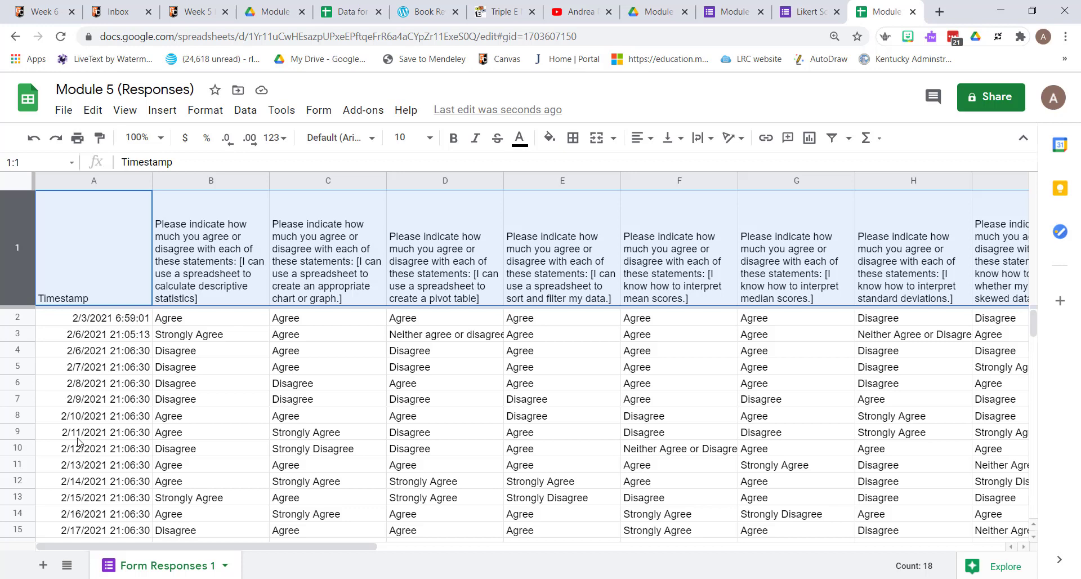
- Copy the phrase "Please indicate how much you agree or disagree with each of these statements:" from the header in cell B1
{"action": "left_click_drag", "start_coordinate": [249, 545], "coordinate": [236, 563]}
{"action": "left_click", "coordinate": [180, 264]}
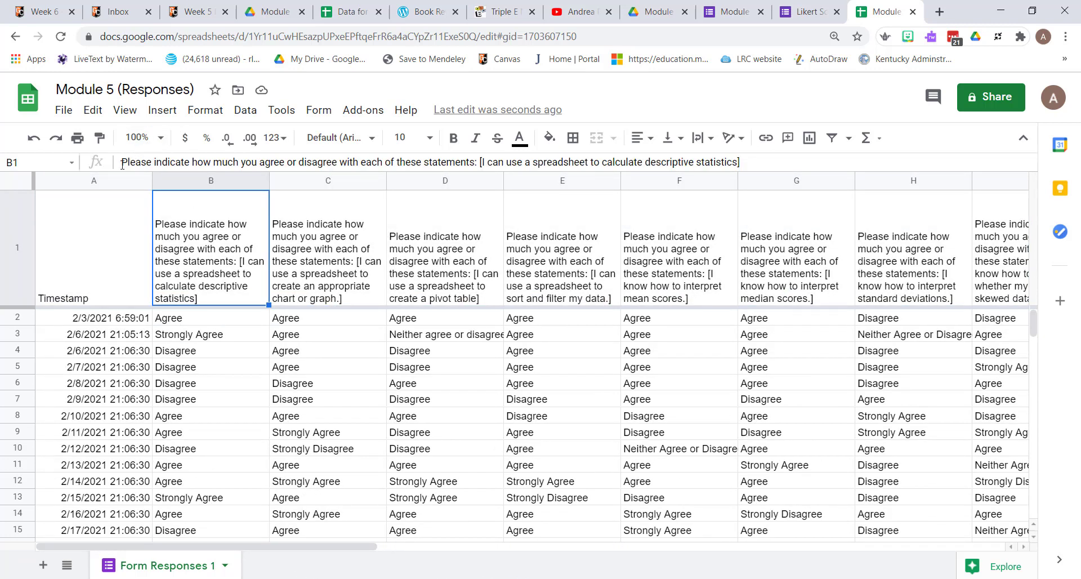
{"action": "left_click_drag", "start_coordinate": [122, 163], "coordinate": [480, 181]}
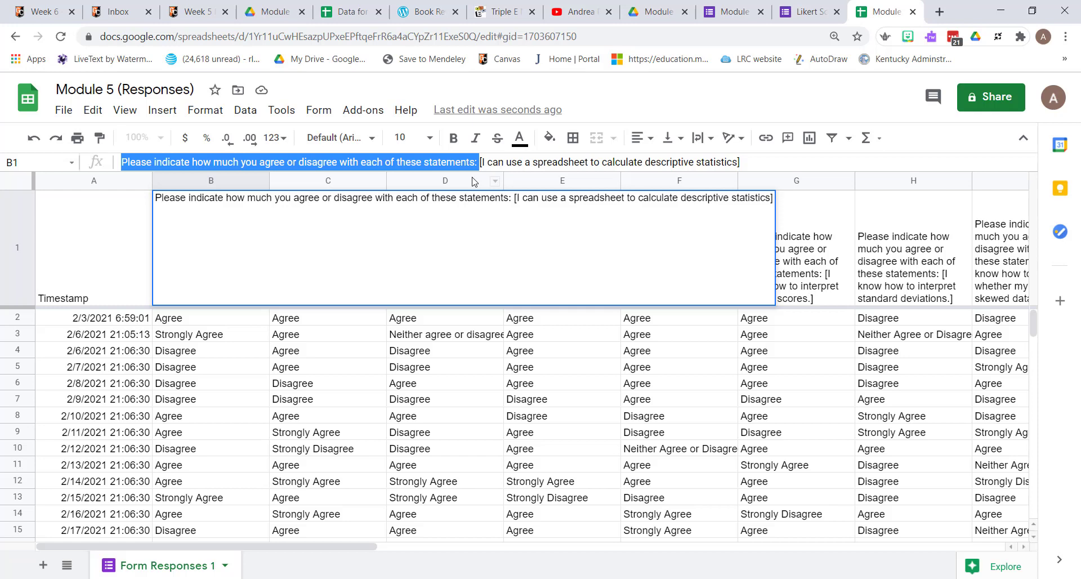
{"action": "right_click", "coordinate": [420, 163]}
{"action": "left_click", "coordinate": [448, 217]}
- Remove the copied phrase from all question headers by using Find and replace with an empty replacement
{"action": "left_click", "coordinate": [93, 111]}
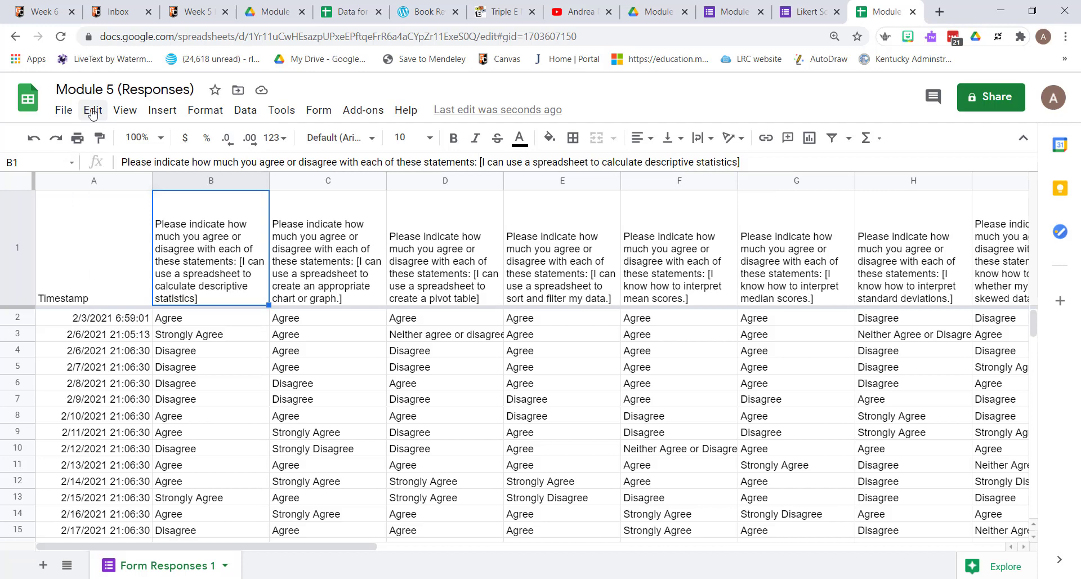
{"action": "left_click", "coordinate": [93, 112]}
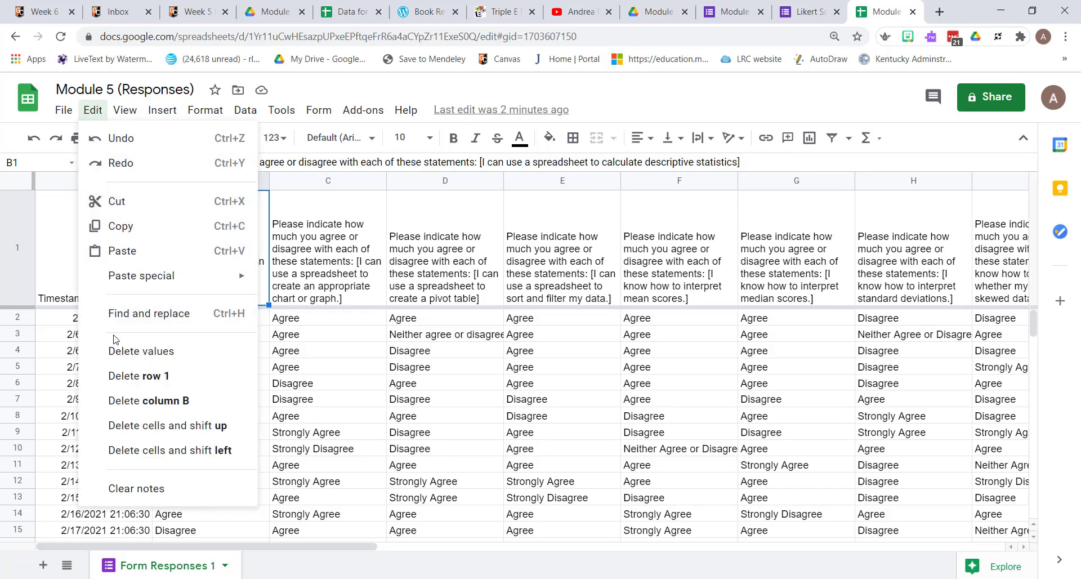
{"action": "left_click", "coordinate": [121, 313]}
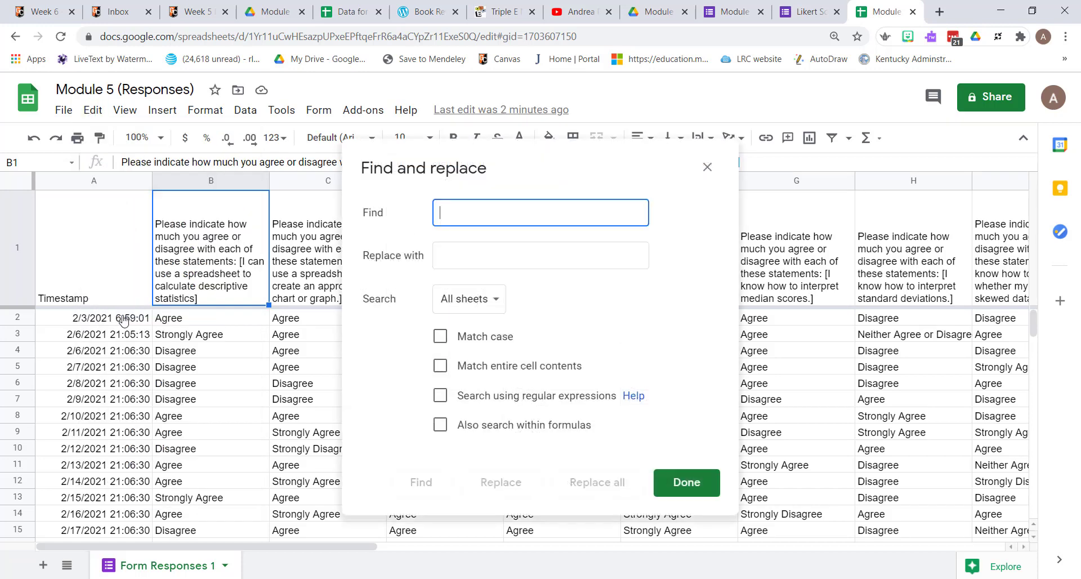
{"action": "right_click", "coordinate": [442, 212]}
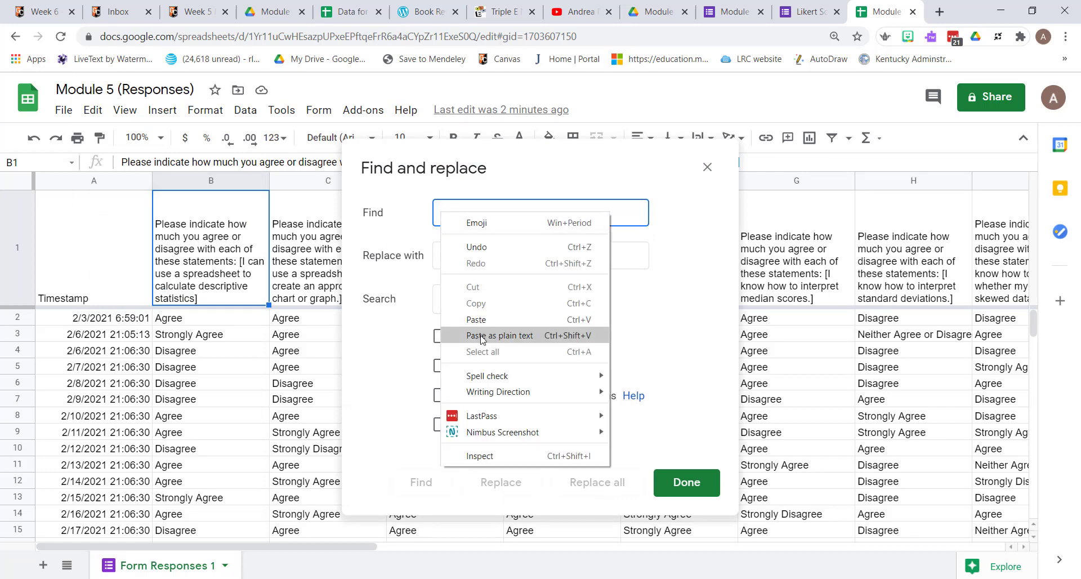
{"action": "left_click", "coordinate": [499, 335]}
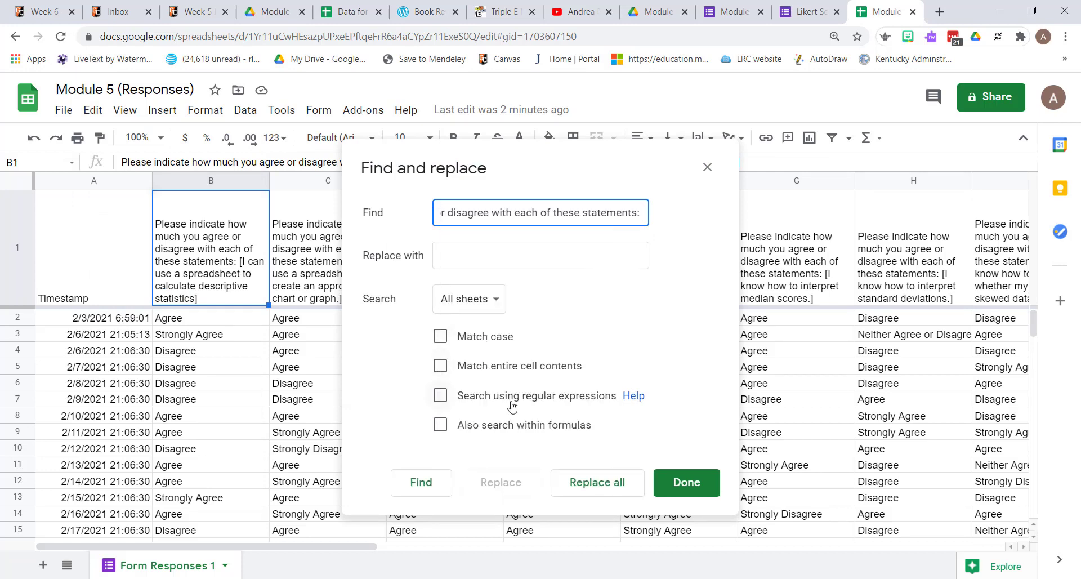
{"action": "left_click", "coordinate": [583, 485]}
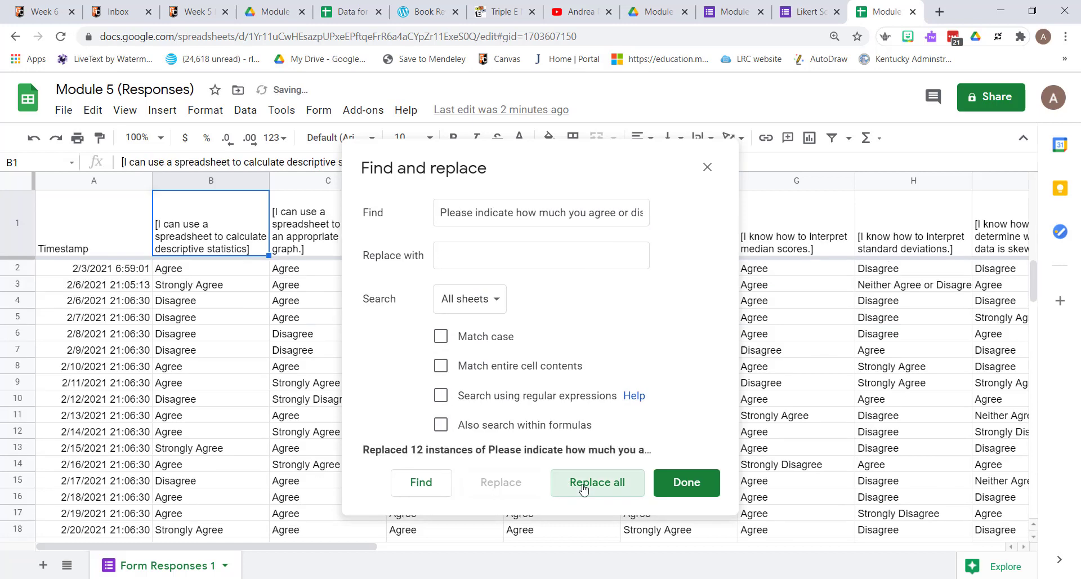
{"action": "left_click", "coordinate": [689, 485]}
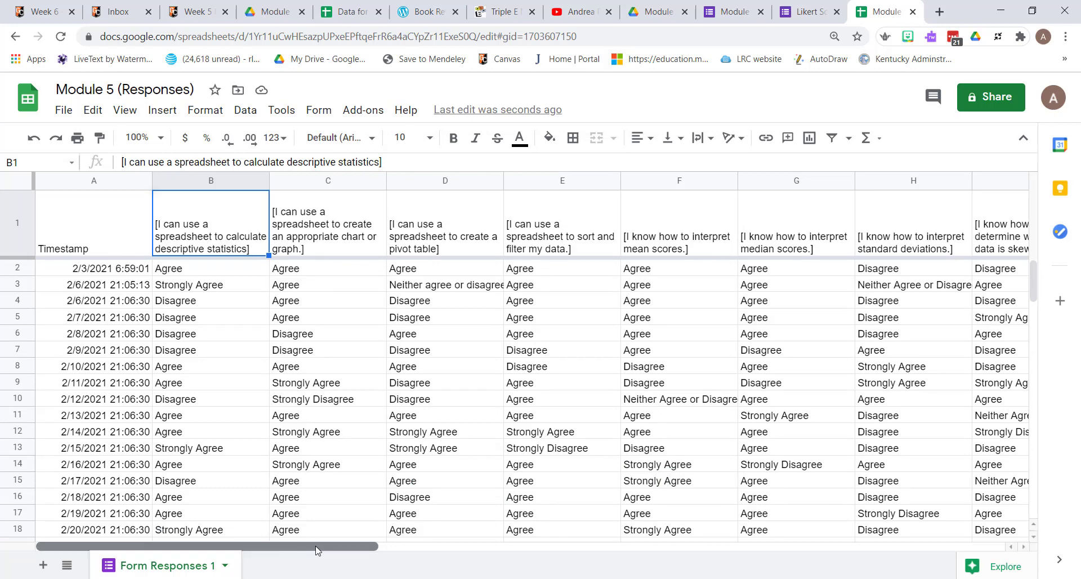
- Duplicate the Form Responses 1 sheet
{"action": "left_click_drag", "start_coordinate": [316, 550], "coordinate": [490, 575]}
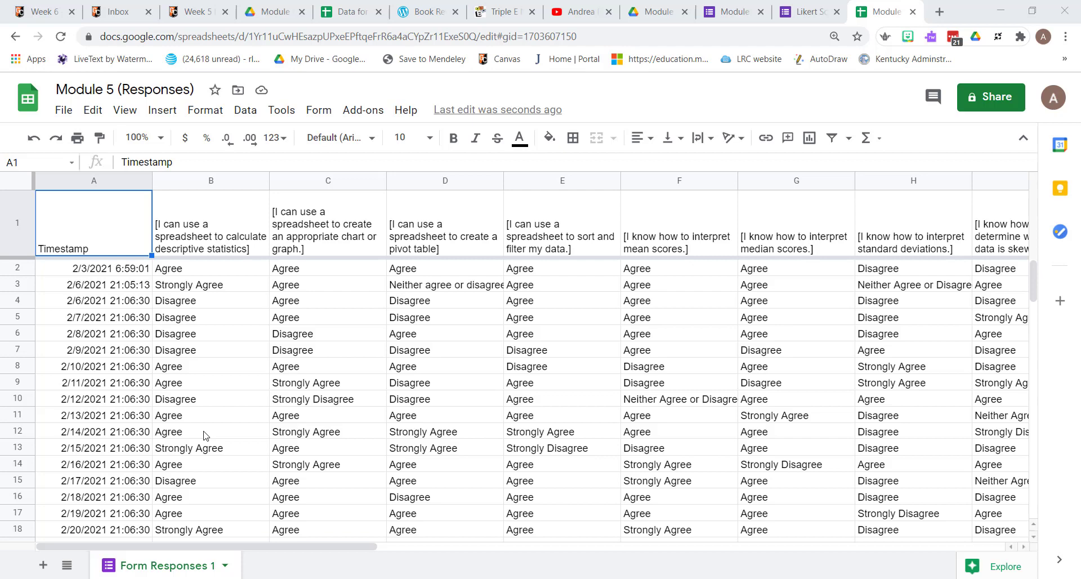
{"action": "left_click", "coordinate": [134, 572]}
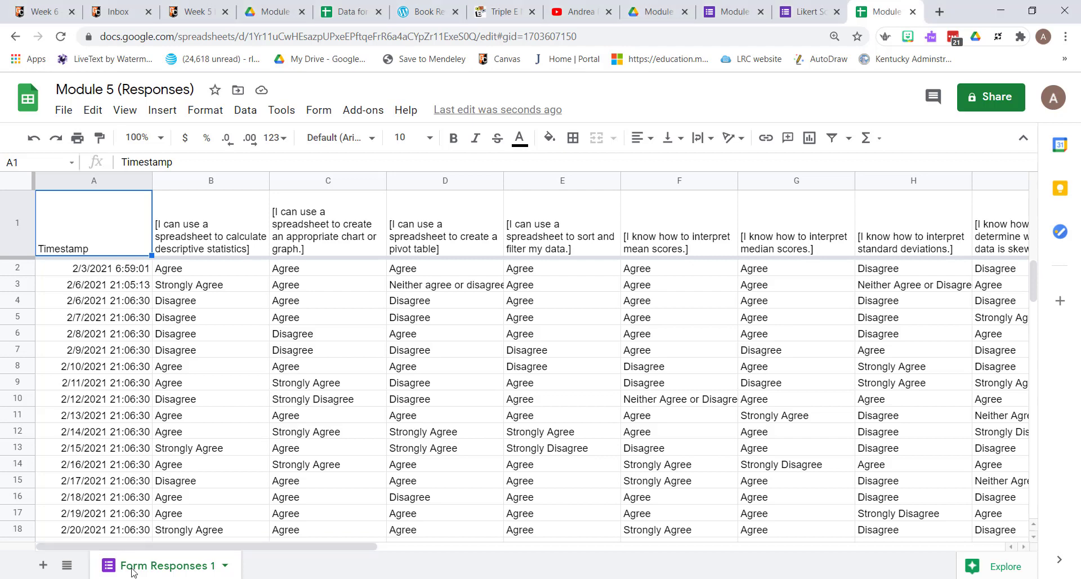
{"action": "right_click", "coordinate": [133, 572]}
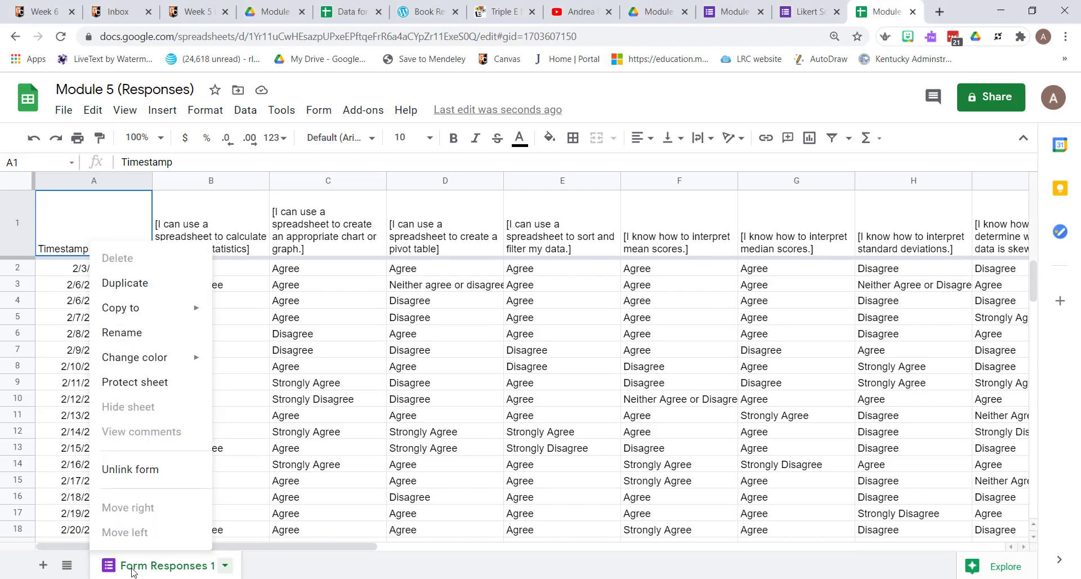
{"action": "left_click", "coordinate": [134, 283]}
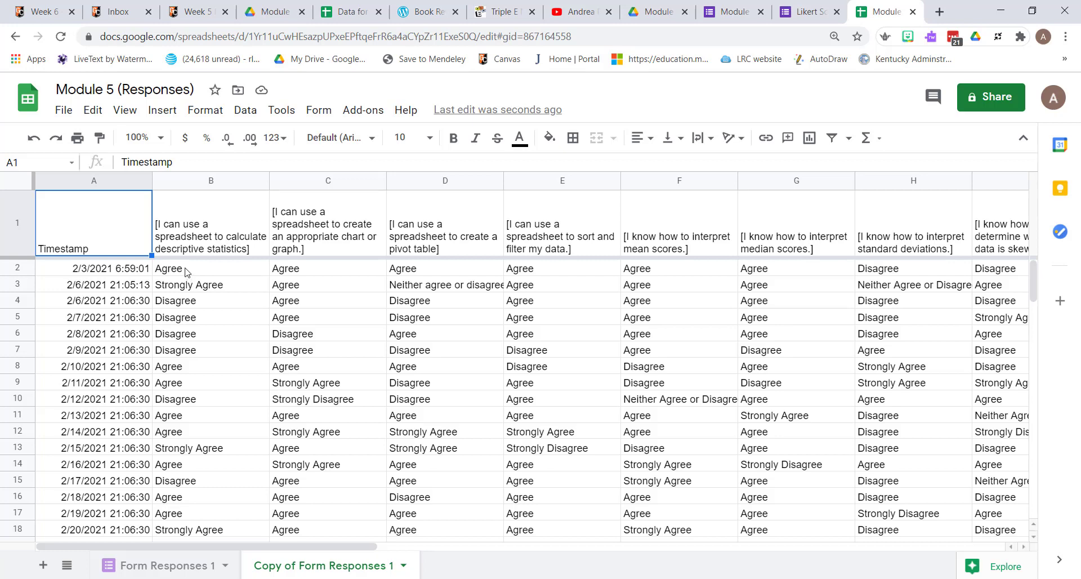
- Copy the response text "Strongly Agree" from cell B18 of the duplicated sheet
{"action": "left_click", "coordinate": [187, 535]}
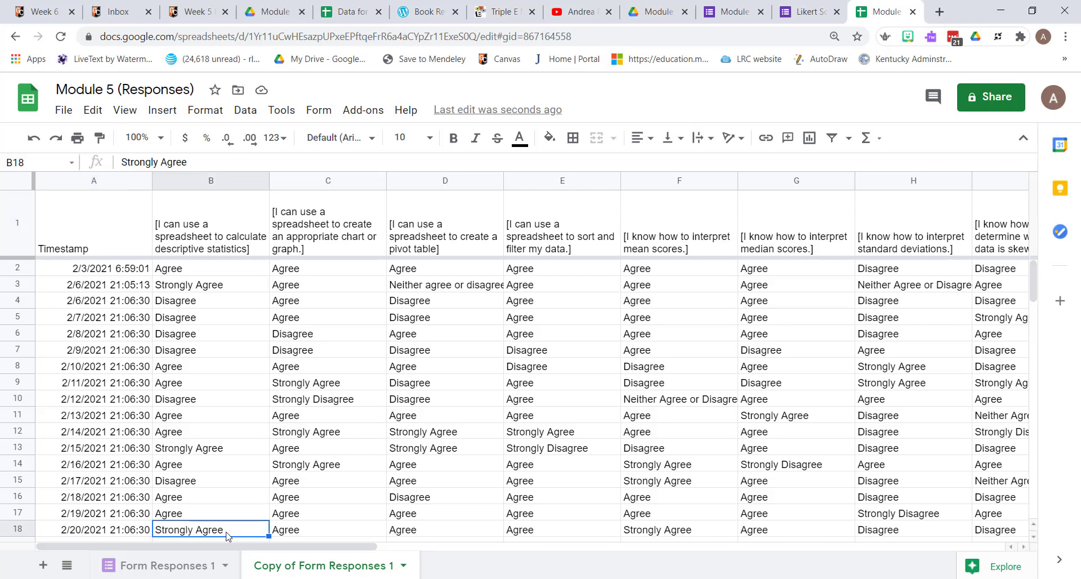
{"action": "double_click", "coordinate": [228, 537]}
{"action": "left_click_drag", "start_coordinate": [219, 535], "coordinate": [155, 534]}
{"action": "right_click", "coordinate": [185, 532]}
{"action": "left_click", "coordinate": [217, 355]}
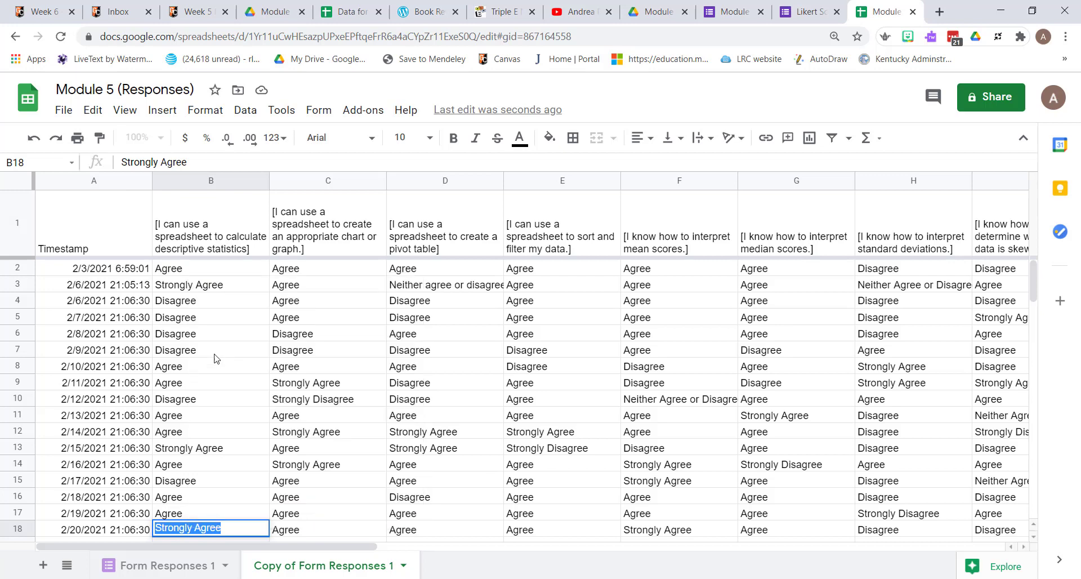
- Set up Find and replace to change Strongly Agree to 5, matching case and entire cell contents
{"action": "left_click", "coordinate": [163, 273]}
{"action": "left_click", "coordinate": [93, 110]}
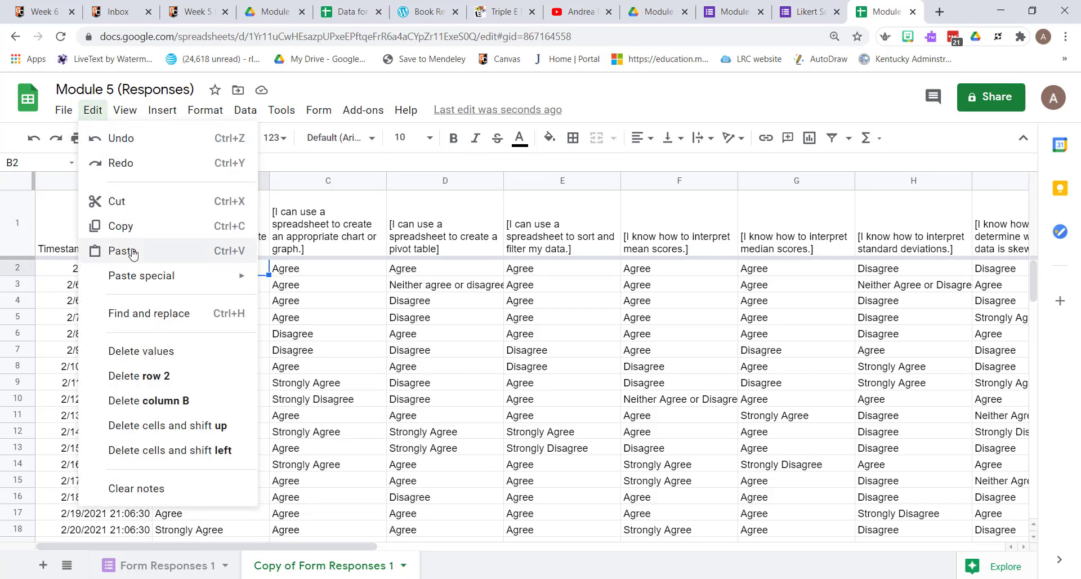
{"action": "left_click", "coordinate": [135, 313]}
{"action": "right_click", "coordinate": [436, 211]}
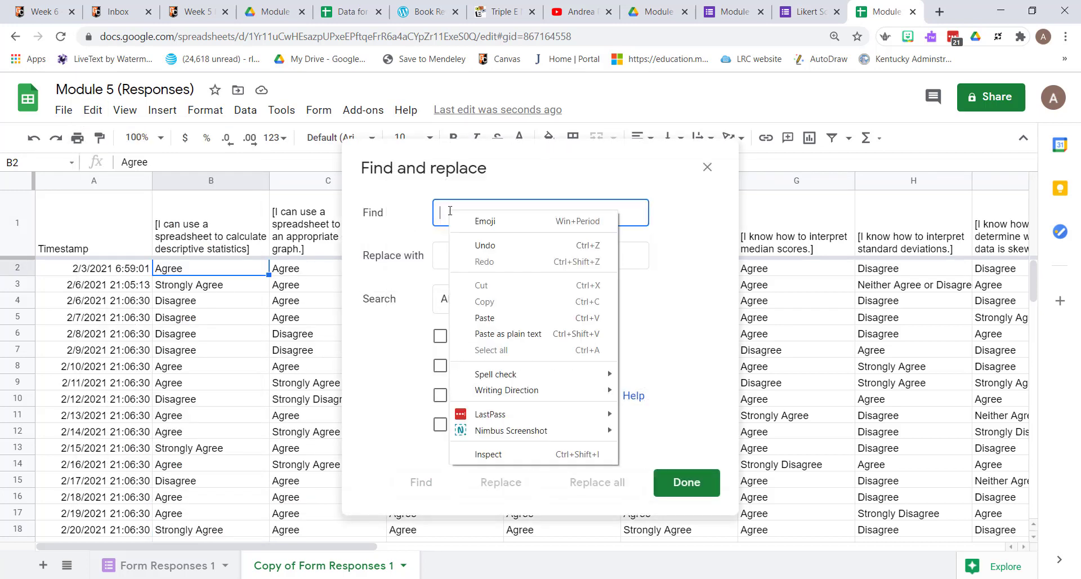
{"action": "left_click", "coordinate": [494, 314]}
{"action": "left_click", "coordinate": [459, 256]}
{"action": "type", "text": "5"}
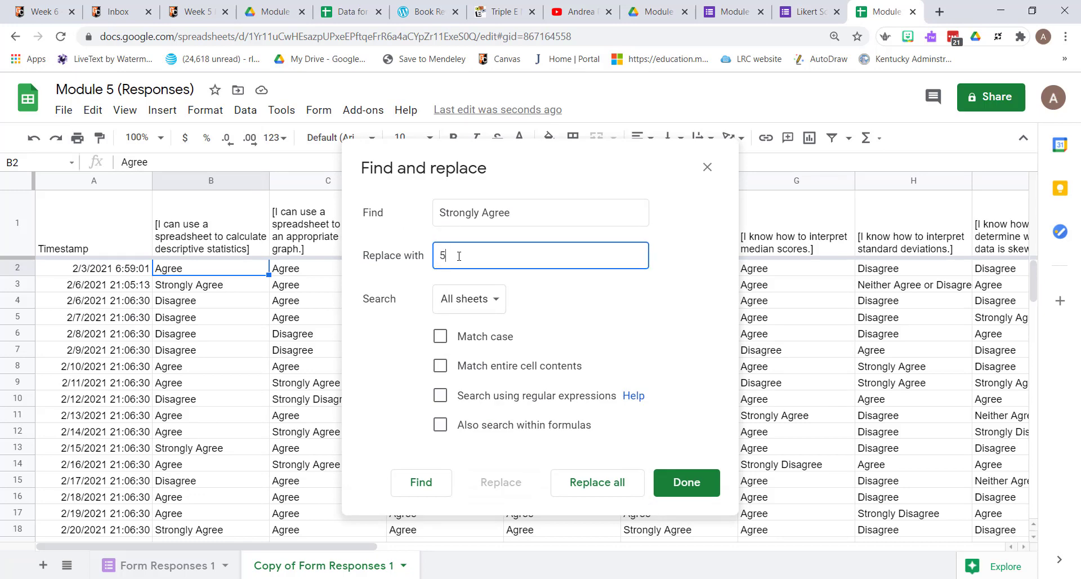
{"action": "left_click", "coordinate": [441, 337]}
{"action": "left_click", "coordinate": [441, 368]}
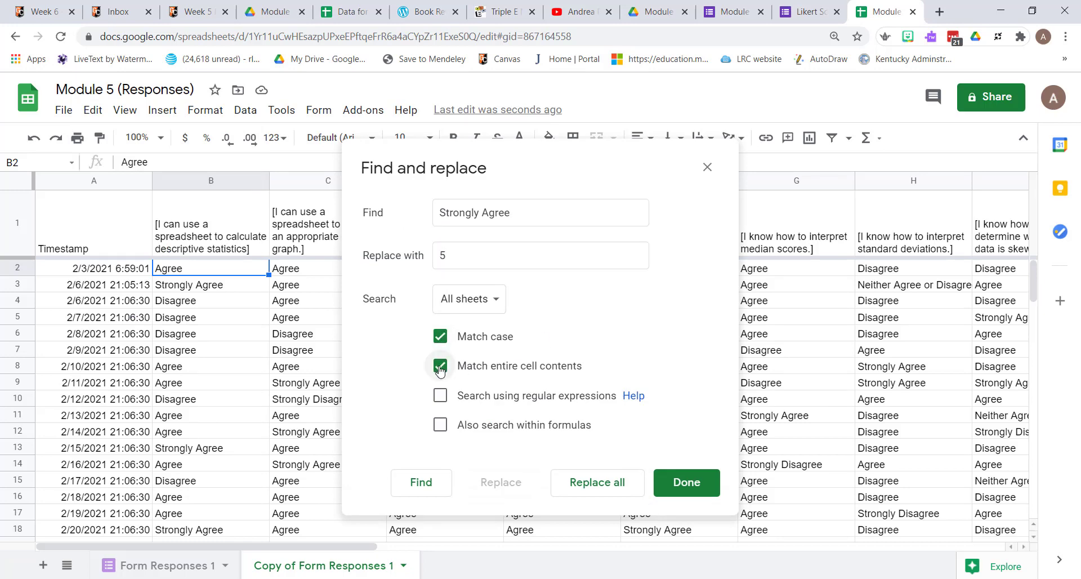
- Decline the replacement across all sheets, limit the search to this sheet, and replace all Strongly Agree values with 5
{"action": "left_click", "coordinate": [592, 487]}
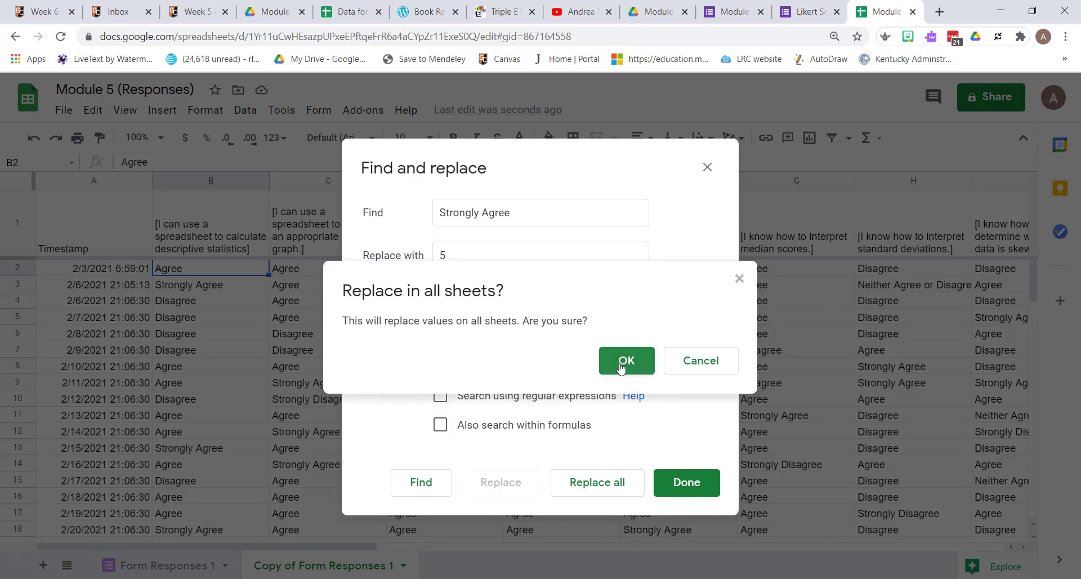
{"action": "left_click", "coordinate": [699, 363]}
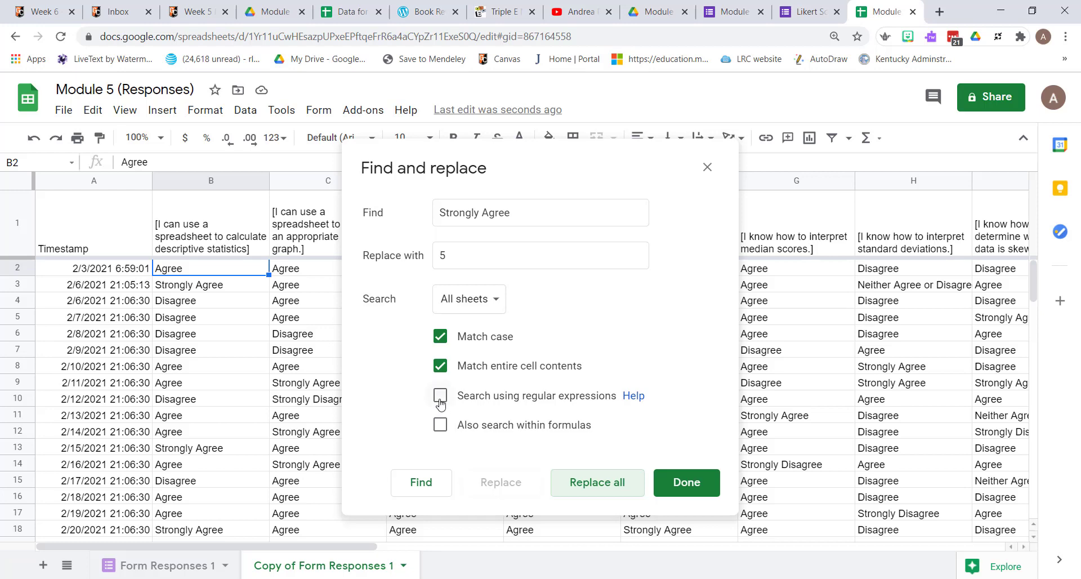
{"action": "left_click", "coordinate": [459, 307]}
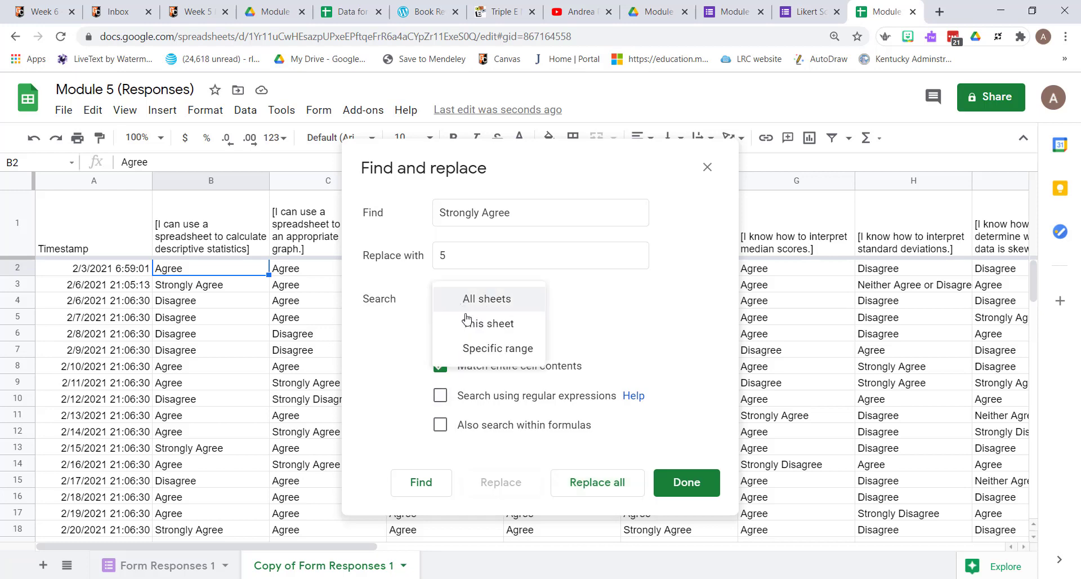
{"action": "left_click", "coordinate": [471, 329]}
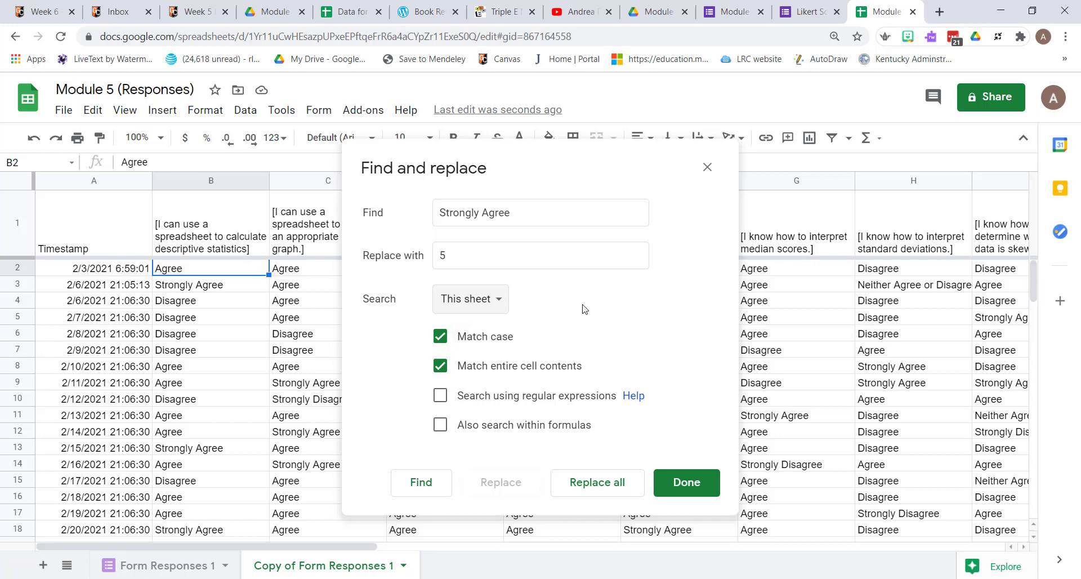
{"action": "left_click", "coordinate": [595, 489]}
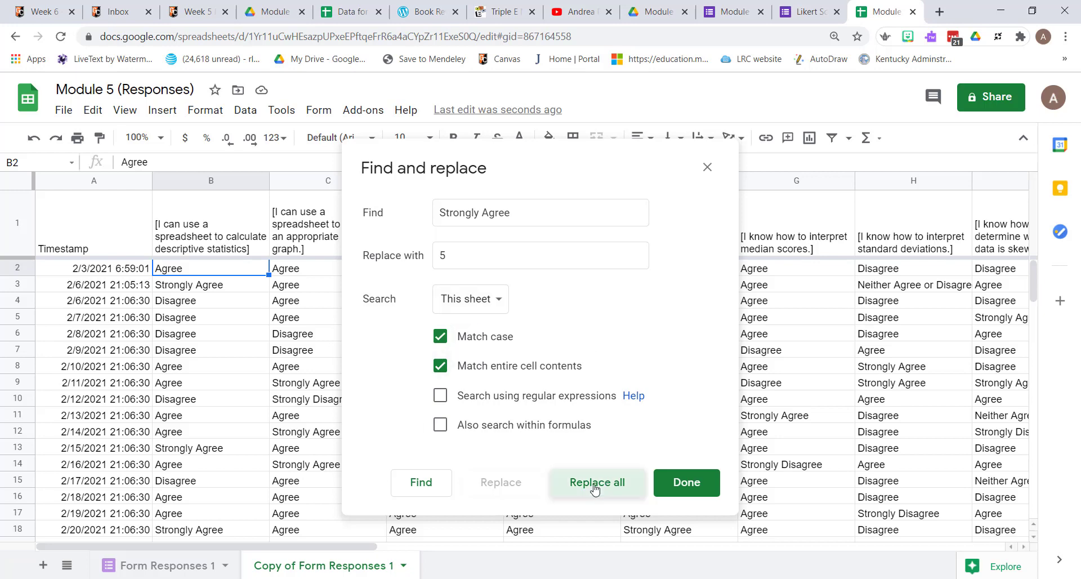
{"action": "key", "text": "Escape"}
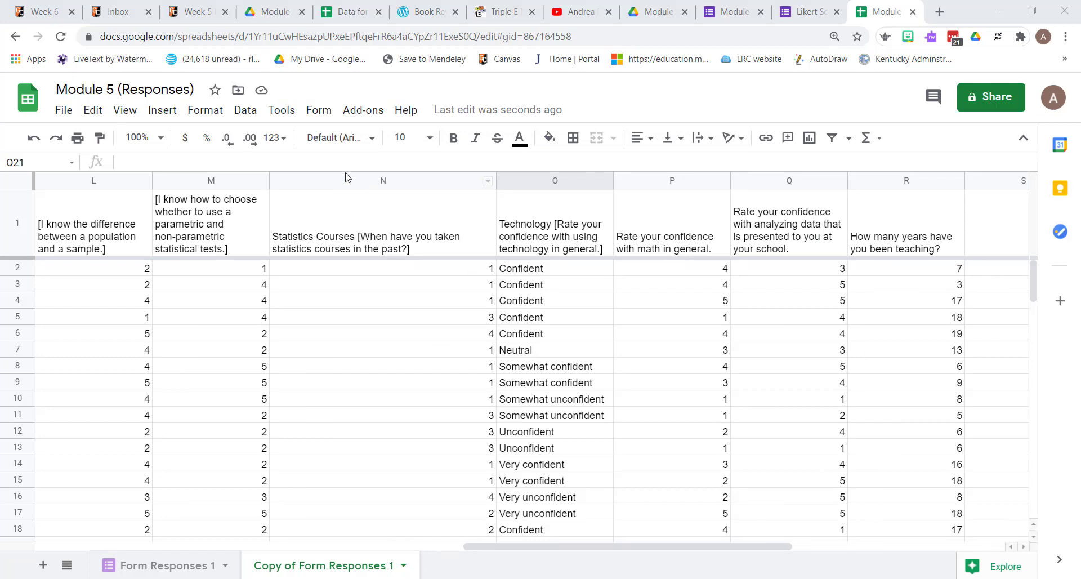
- Sort the sheet by column O from A to Z
{"action": "left_click", "coordinate": [248, 115]}
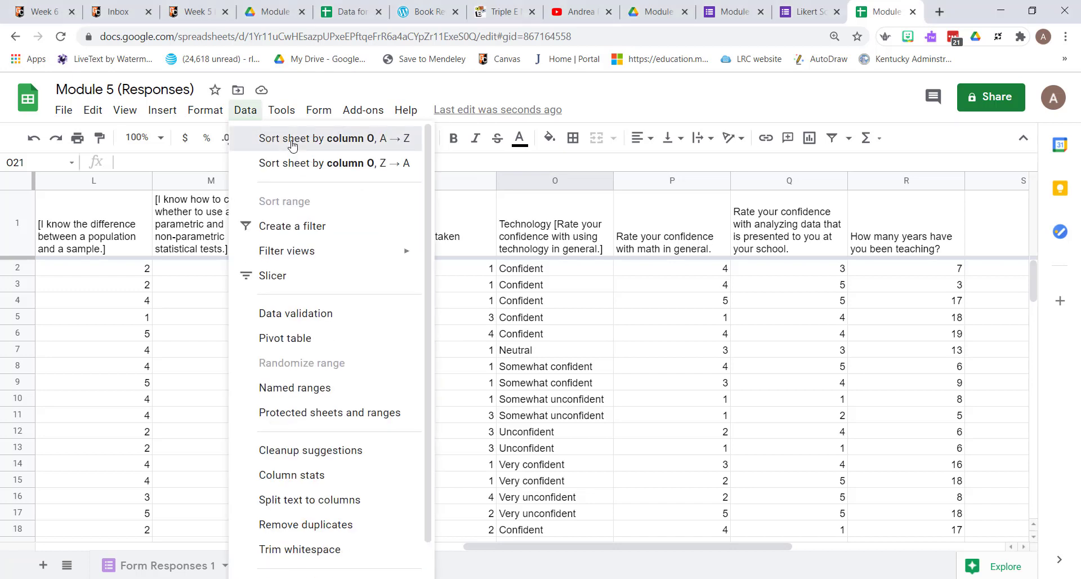
{"action": "left_click", "coordinate": [293, 145]}
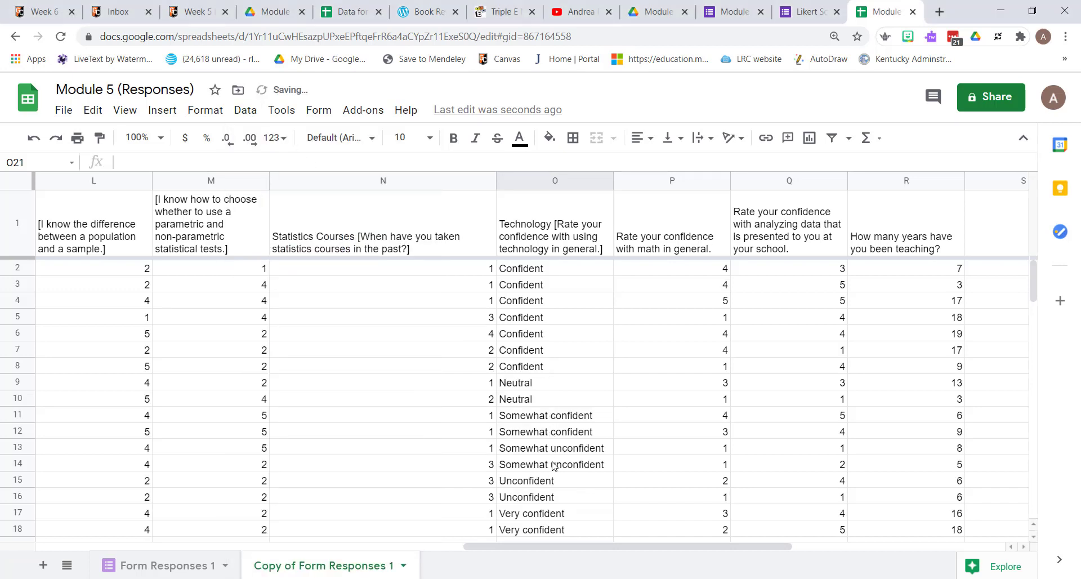
- Try coding column O manually with Very unconfident 1, Unconfident 2, Somewhat unconfident 3, Neutral 4 and Somewhat confident 5, and undo the entries
{"action": "scroll", "coordinate": [554, 463], "scroll_direction": "down", "scroll_amount": 1}
{"action": "left_click", "coordinate": [552, 432]}
{"action": "left_click", "coordinate": [546, 497]}
{"action": "type", "text": "1"}
{"action": "key", "text": "Return"}
{"action": "type", "text": "1"}
{"action": "left_click", "coordinate": [541, 399]}
{"action": "type", "text": "2"}
{"action": "left_click", "coordinate": [529, 334]}
{"action": "type", "text": "4"}
{"action": "key", "text": "Return"}
{"action": "type", "text": "4"}
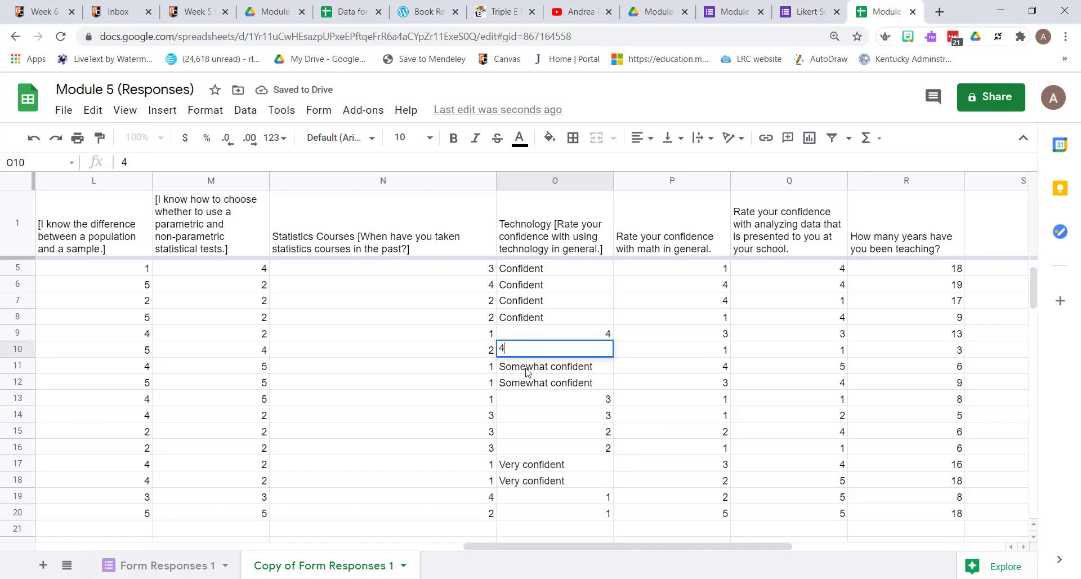
{"action": "left_click", "coordinate": [529, 371]}
{"action": "type", "text": "5"}
{"action": "left_click", "coordinate": [34, 138]}
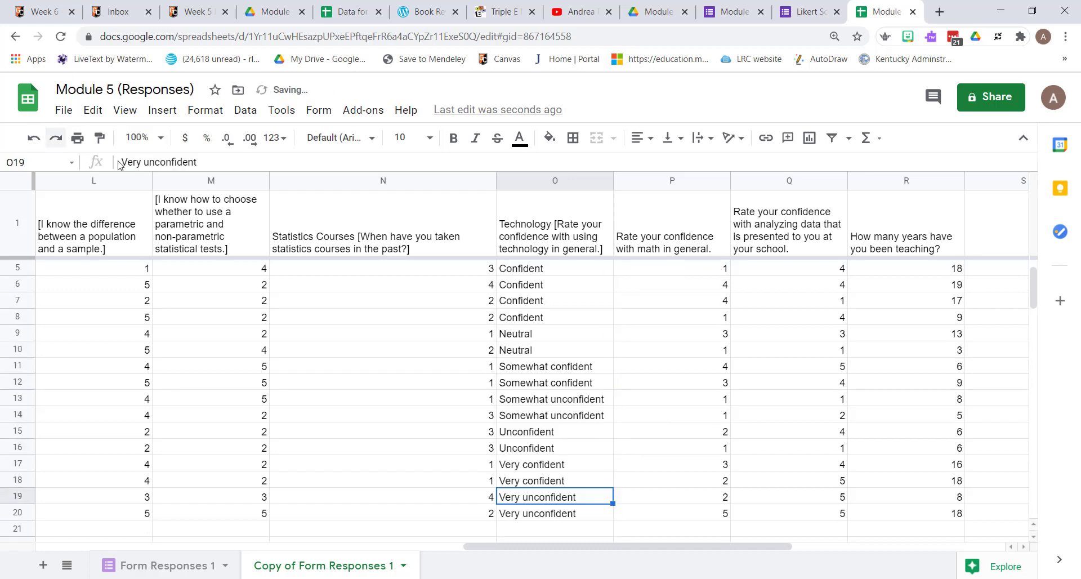
- Create a filter on column O, the technology confidence question
{"action": "left_click", "coordinate": [577, 182]}
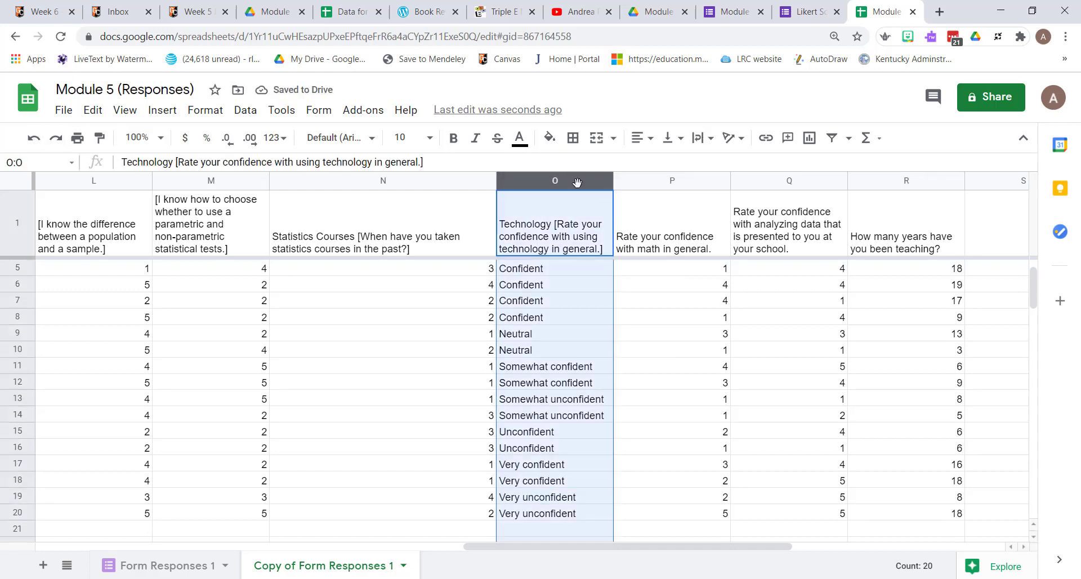
{"action": "left_click", "coordinate": [245, 110]}
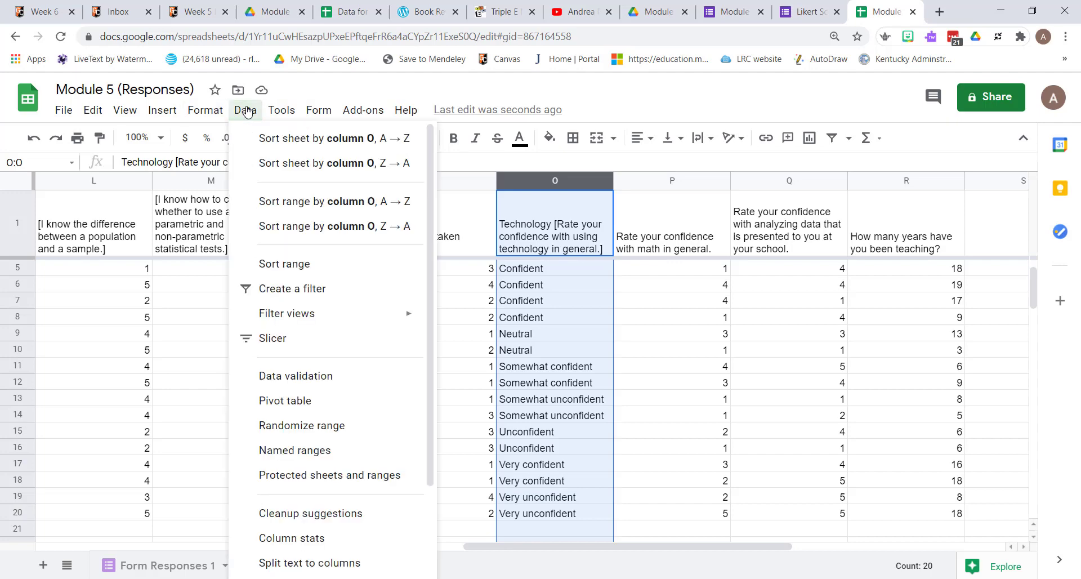
{"action": "left_click", "coordinate": [276, 289]}
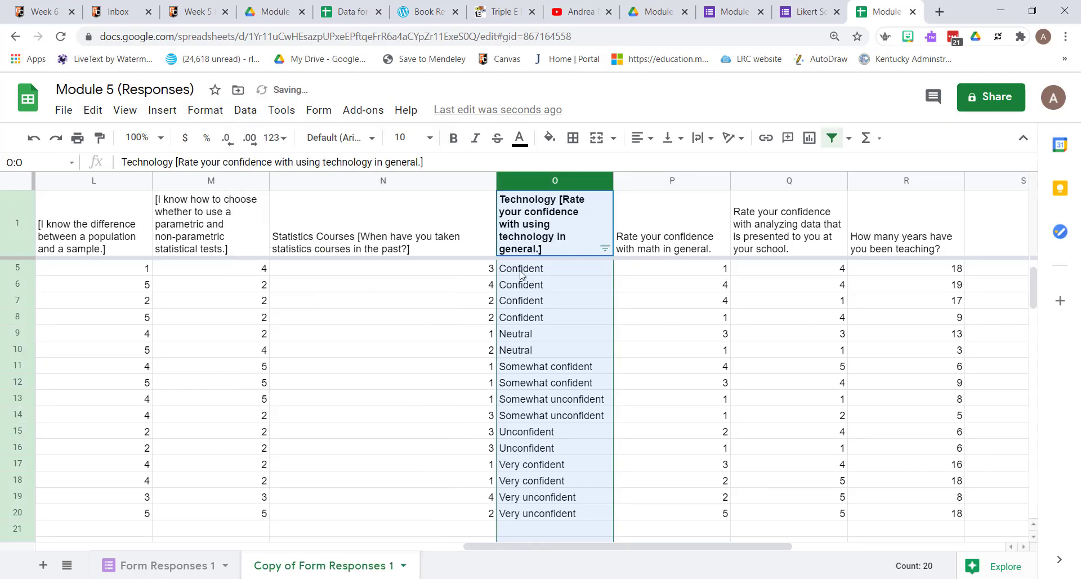
- Filter column O by values to show only the Very unconfident responses
{"action": "left_click", "coordinate": [605, 249]}
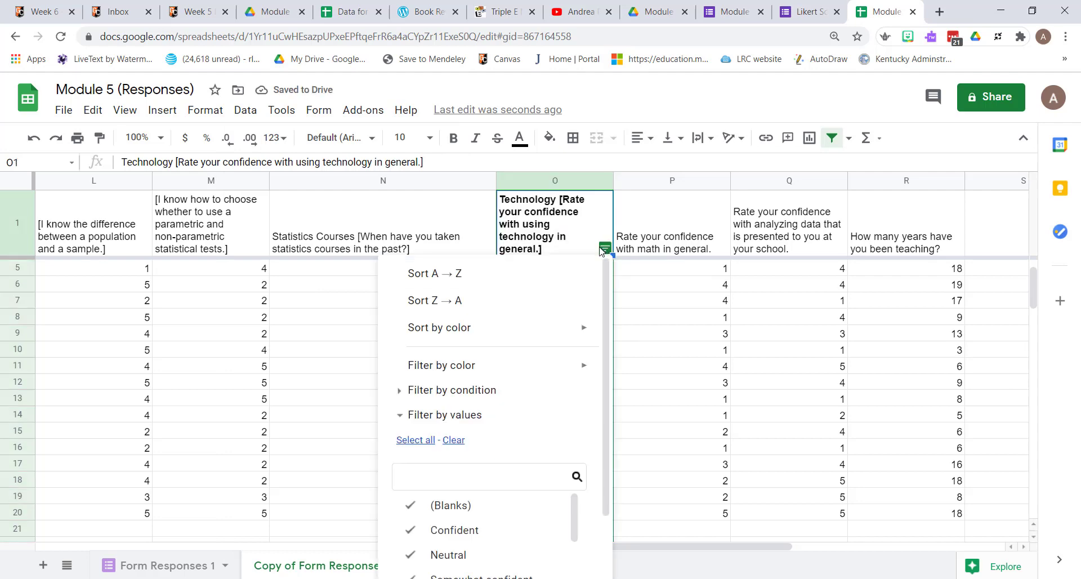
{"action": "scroll", "coordinate": [540, 431], "scroll_direction": "down", "scroll_amount": 1}
{"action": "left_click", "coordinate": [454, 364]}
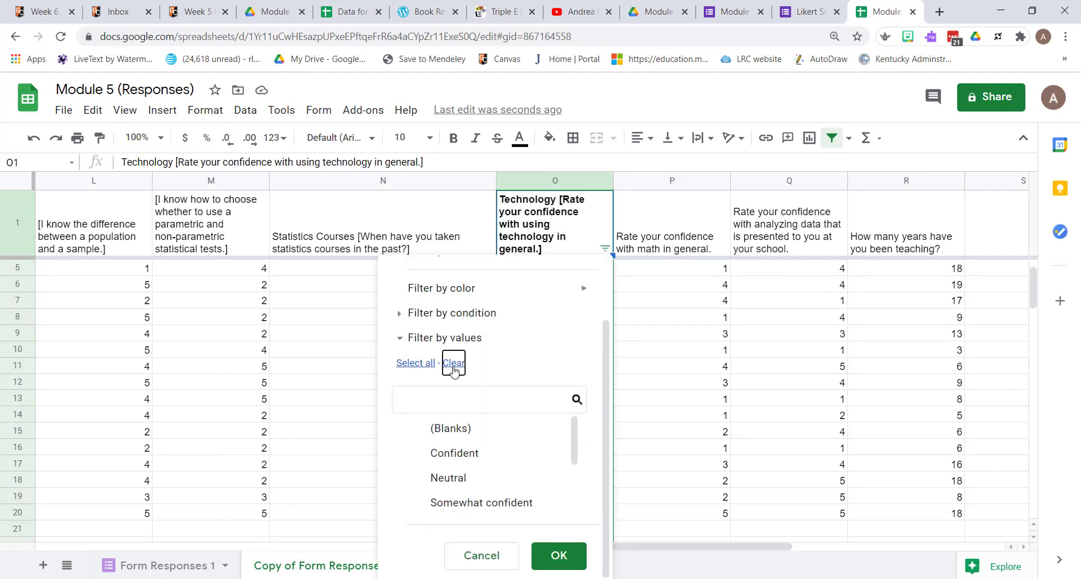
{"action": "scroll", "coordinate": [440, 480], "scroll_direction": "down", "scroll_amount": 1}
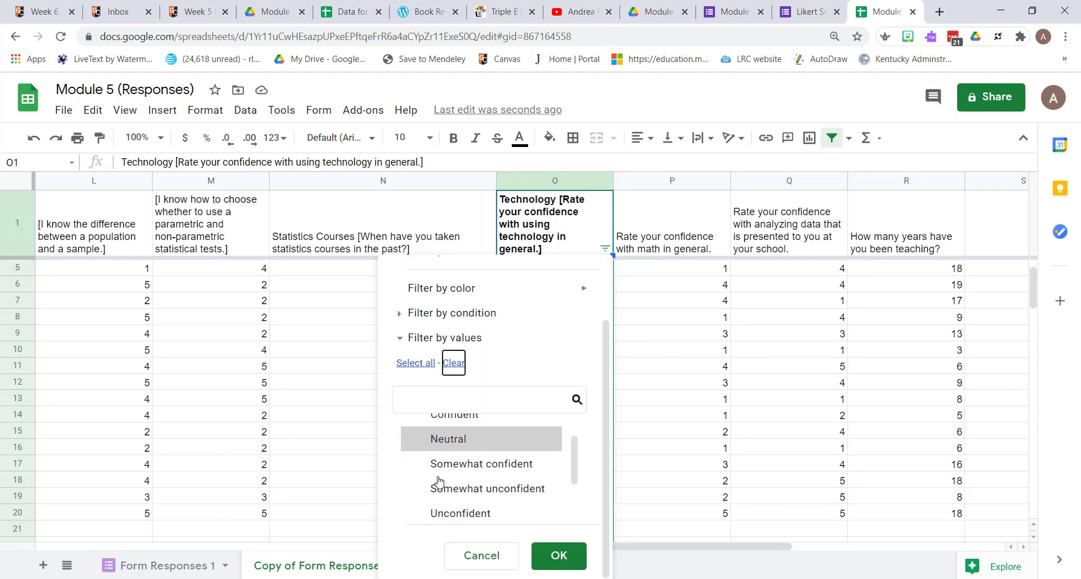
{"action": "scroll", "coordinate": [439, 480], "scroll_direction": "down", "scroll_amount": 1}
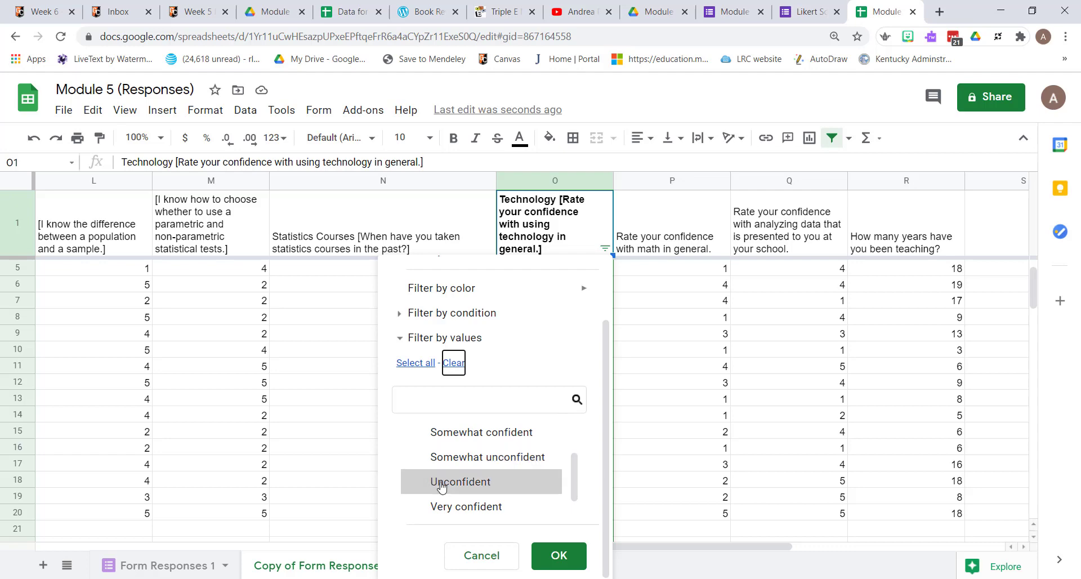
{"action": "scroll", "coordinate": [443, 488], "scroll_direction": "down", "scroll_amount": 1}
{"action": "left_click", "coordinate": [444, 505]}
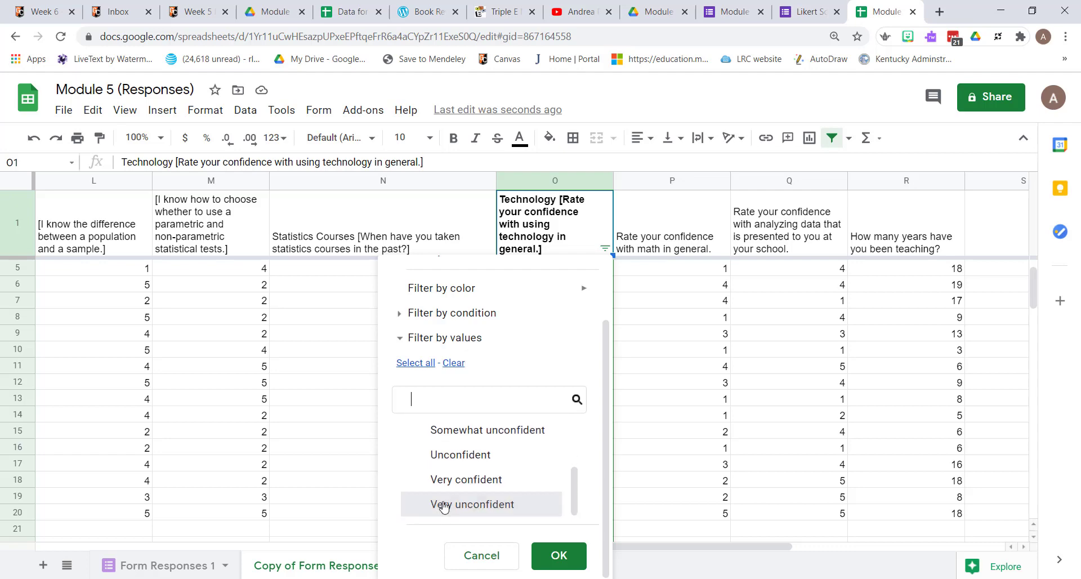
{"action": "left_click", "coordinate": [555, 558]}
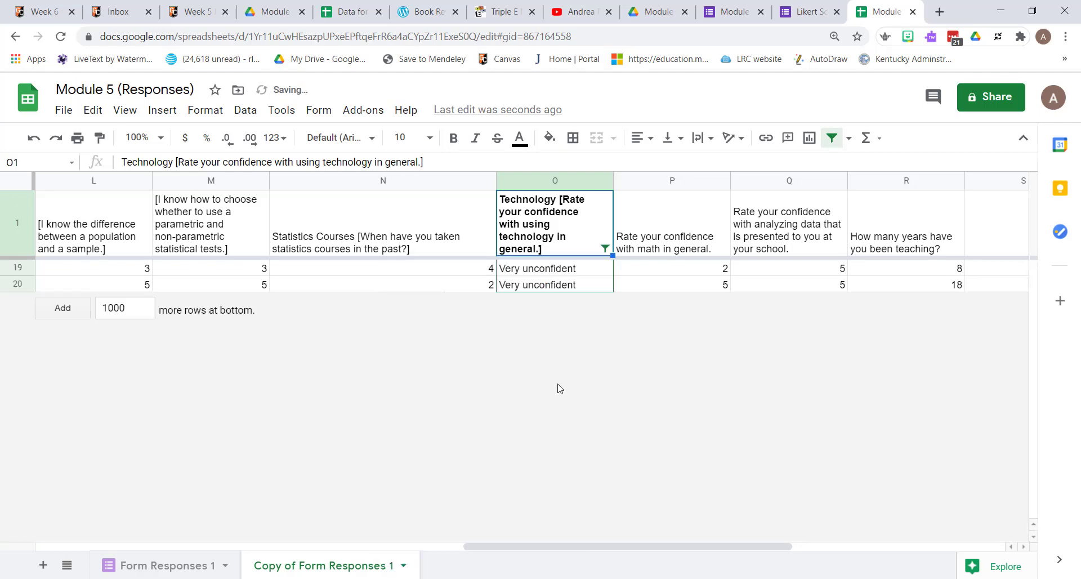
- Replace both filtered Very unconfident responses in column O, rows 19 and 20, with 1
{"action": "left_click", "coordinate": [541, 273]}
{"action": "type", "text": "5"}
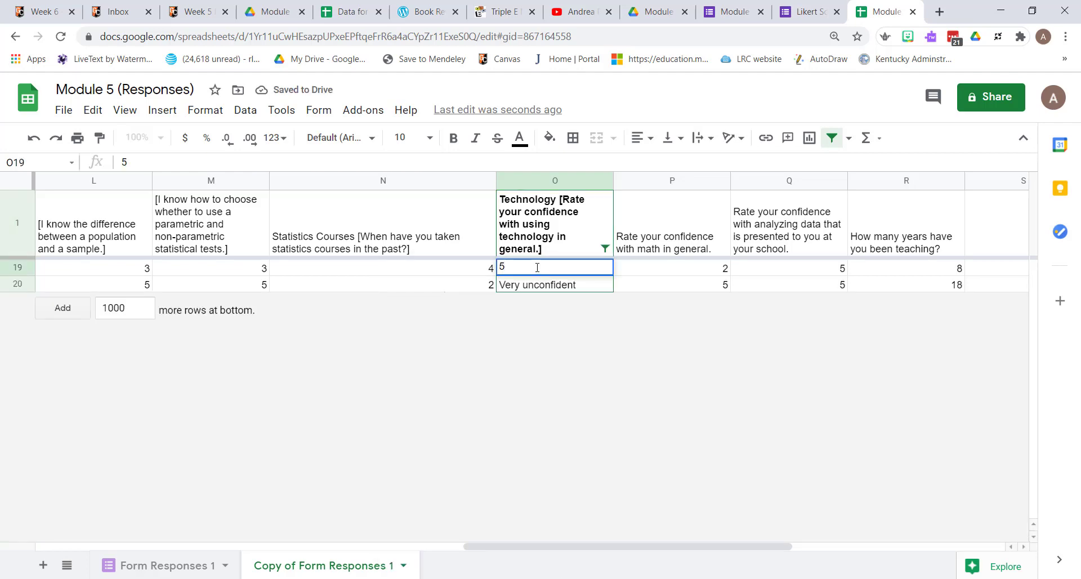
{"action": "key", "text": "BackSpace"}
{"action": "type", "text": "1"}
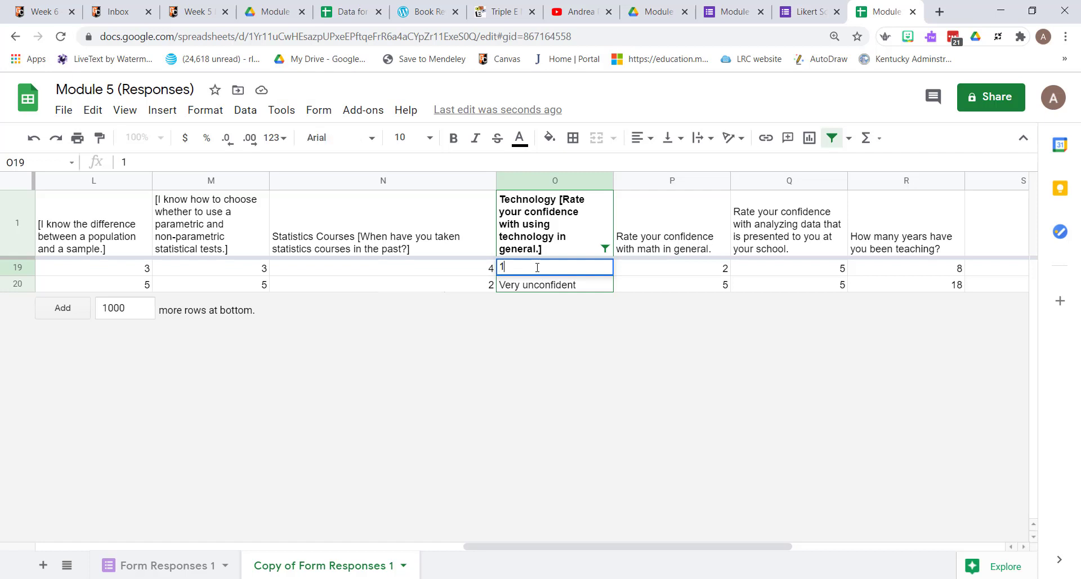
{"action": "left_click", "coordinate": [539, 289]}
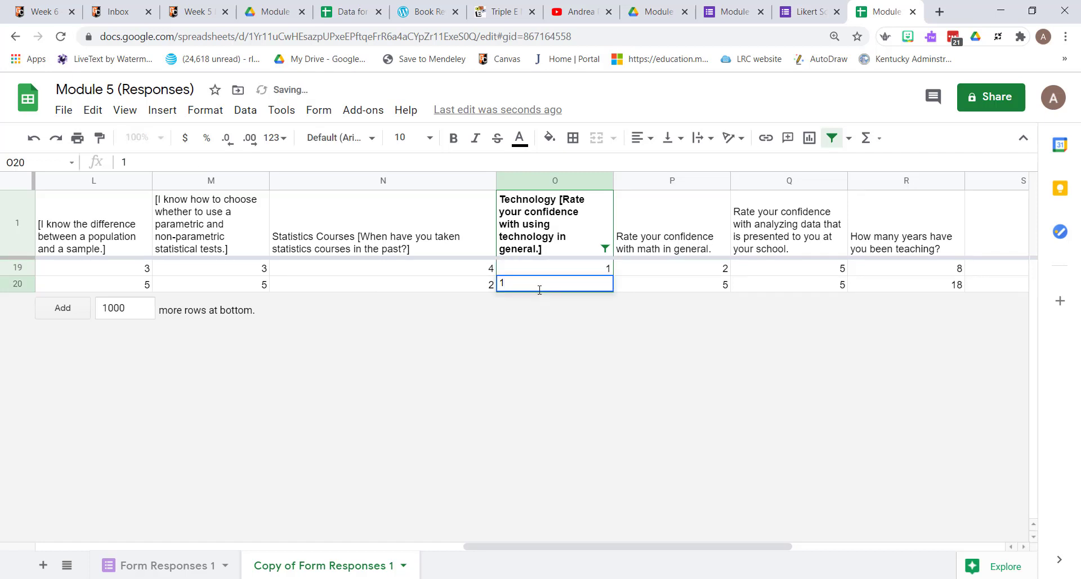
{"action": "key", "text": "Return"}
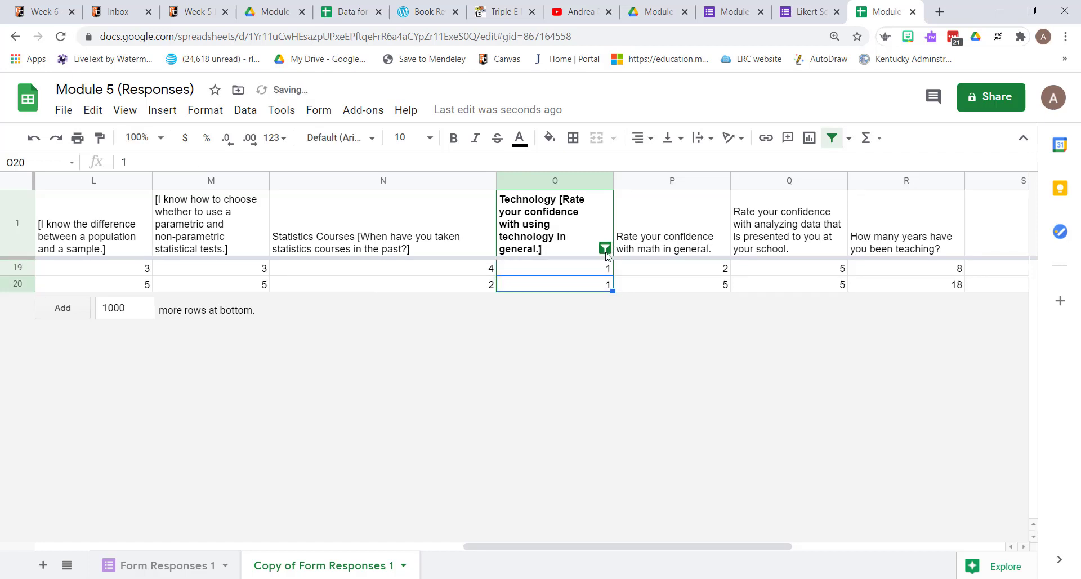
- Filter column O to only the Unconfident responses and code them as 2
{"action": "left_click", "coordinate": [605, 249]}
{"action": "left_click", "coordinate": [453, 440]}
{"action": "scroll", "coordinate": [465, 543], "scroll_direction": "down", "scroll_amount": 3}
{"action": "left_click", "coordinate": [559, 562]}
{"action": "left_click", "coordinate": [539, 269]}
{"action": "type", "text": "2"}
- Filter column O to only the Somewhat unconfident responses and code them as 3
{"action": "left_click", "coordinate": [605, 248]}
{"action": "left_click", "coordinate": [453, 440]}
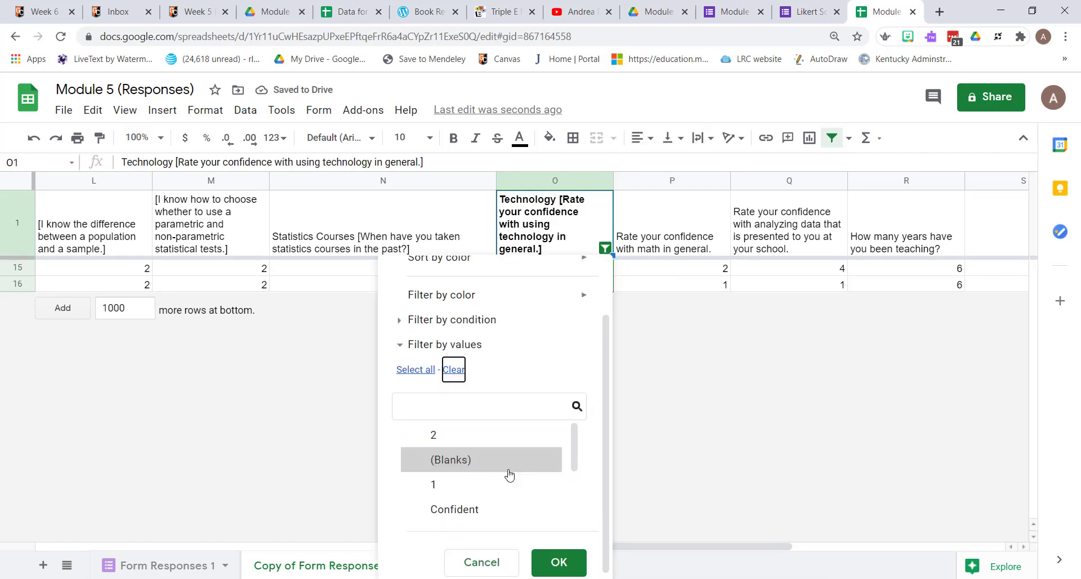
{"action": "left_click", "coordinate": [559, 562]}
{"action": "left_click", "coordinate": [561, 270]}
{"action": "type", "text": "3"}
- Filter column O to only the Neutral responses and code them as 4
{"action": "left_click", "coordinate": [605, 249]}
{"action": "left_click", "coordinate": [452, 440]}
{"action": "left_click", "coordinate": [560, 556]}
{"action": "type", "text": "4"}
- Filter column O to only the Somewhat confident responses and code them as 5
{"action": "left_click", "coordinate": [606, 248]}
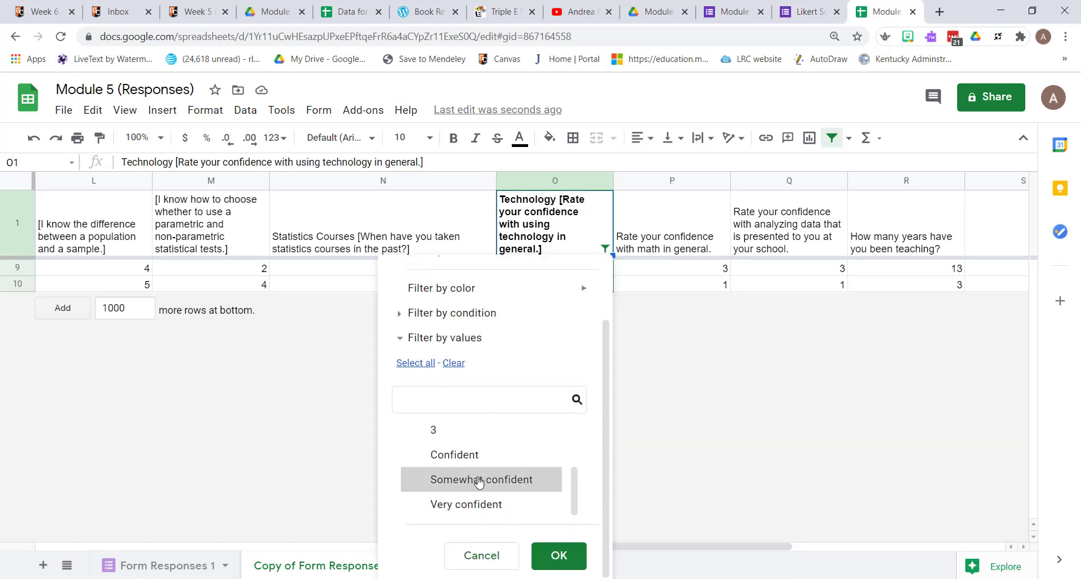
{"action": "left_click", "coordinate": [480, 483]}
{"action": "left_click", "coordinate": [559, 556]}
{"action": "type", "text": "5"}
- Filter column O to only the Confident responses and code them as 6
{"action": "left_click", "coordinate": [605, 248]}
{"action": "left_click", "coordinate": [455, 507]}
{"action": "left_click", "coordinate": [558, 555]}
{"action": "type", "text": "6"}
- Filter column O to only the Very confident responses and code them as 7
{"action": "left_click", "coordinate": [605, 248]}
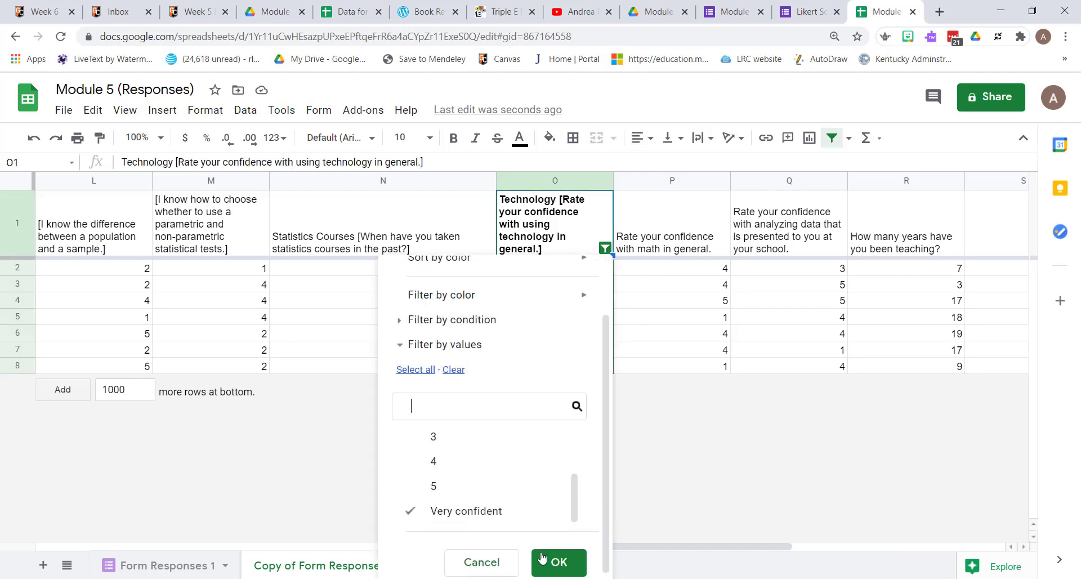
{"action": "left_click", "coordinate": [544, 558]}
{"action": "left_click", "coordinate": [555, 269]}
{"action": "type", "text": "7"}
- Reselect all values in the column O filter to show every row of the sheet
{"action": "left_click", "coordinate": [606, 248]}
{"action": "left_click", "coordinate": [453, 441]}
{"action": "left_click", "coordinate": [416, 441]}
{"action": "scroll", "coordinate": [479, 518], "scroll_direction": "down", "scroll_amount": 4}
{"action": "left_click", "coordinate": [558, 555]}
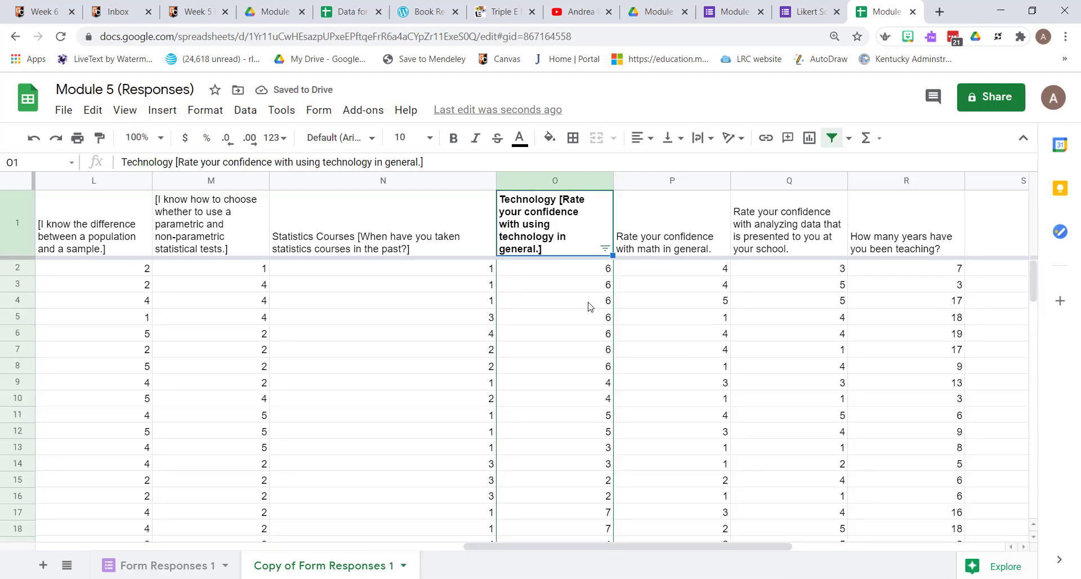